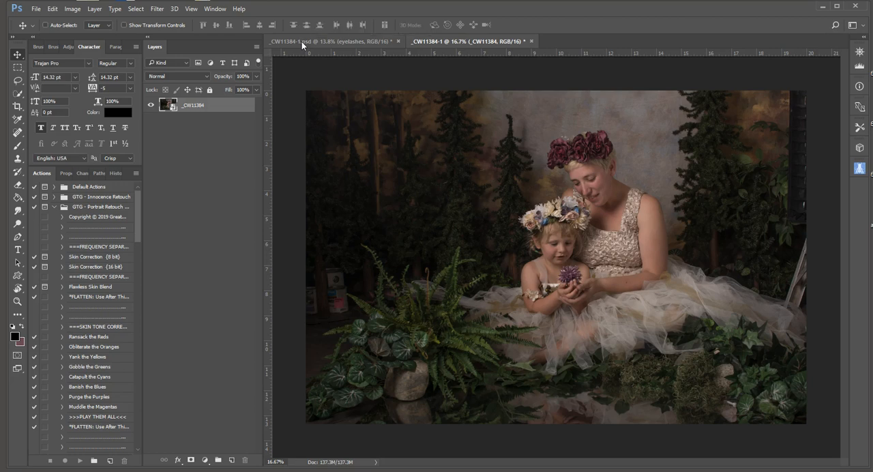
Compare the _CW11384-1.psd and _CW11384-1 documents, ending on the .psd version
click(301, 42)
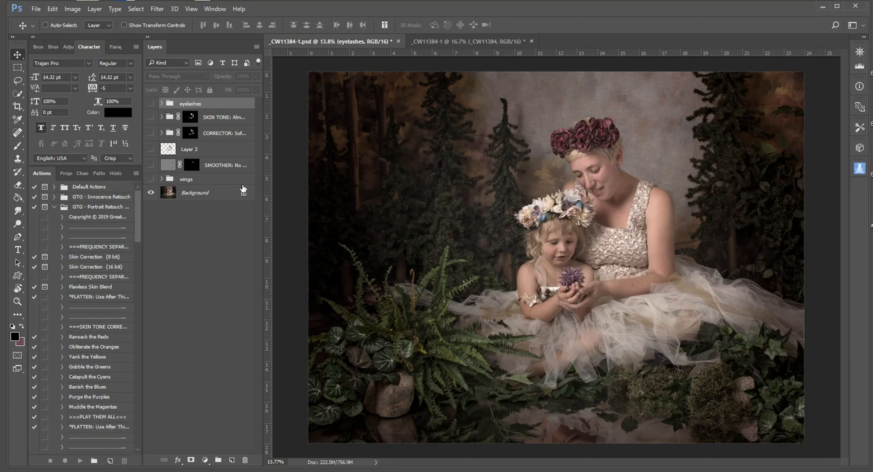
drag(244, 192, 442, 42)
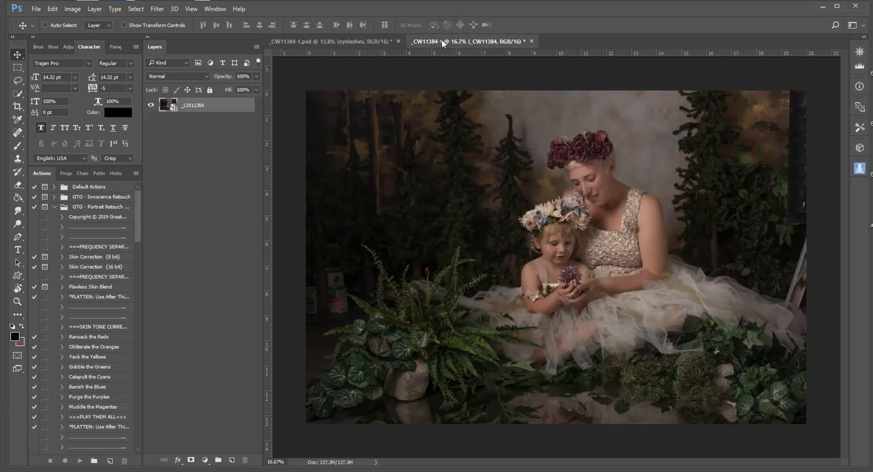
click(388, 39)
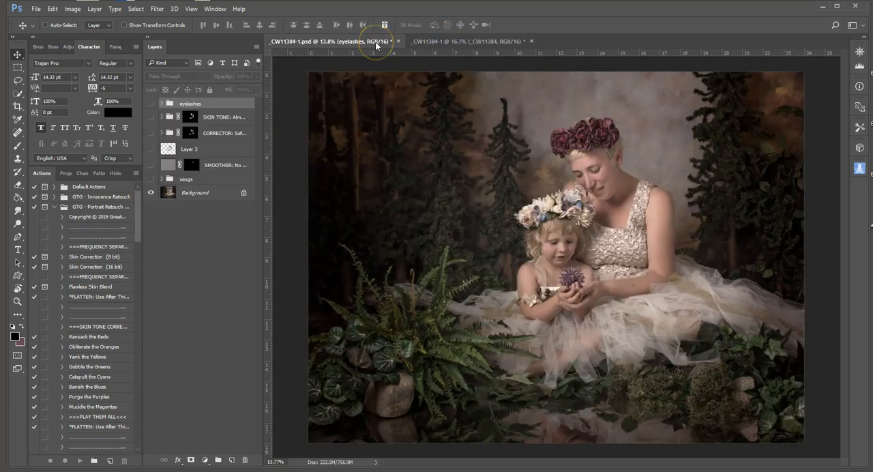
Turn on the SMOOTHER layer and Layer 3 while checking the mother's face up close
scroll(665, 153, up, 2)
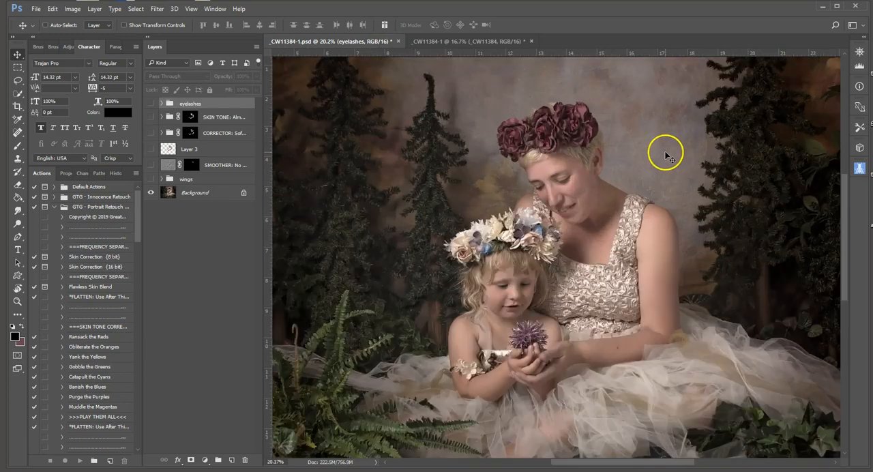
scroll(612, 174, up, 2)
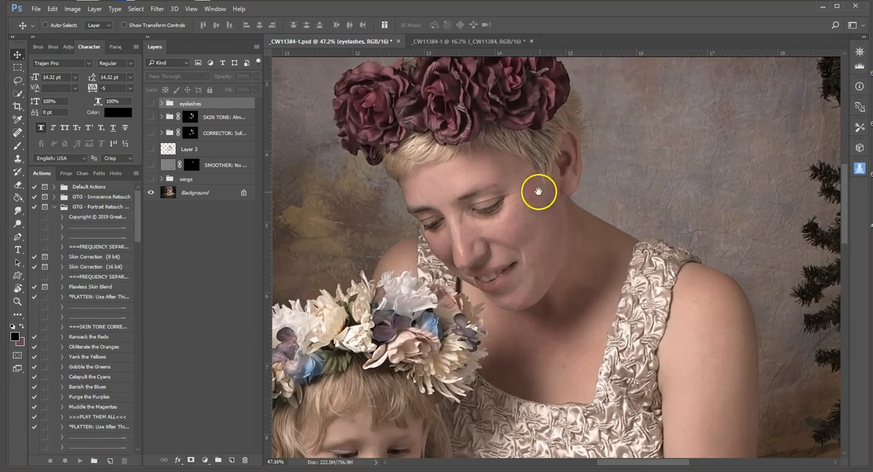
drag(540, 191, 614, 176)
scroll(631, 180, up, 1)
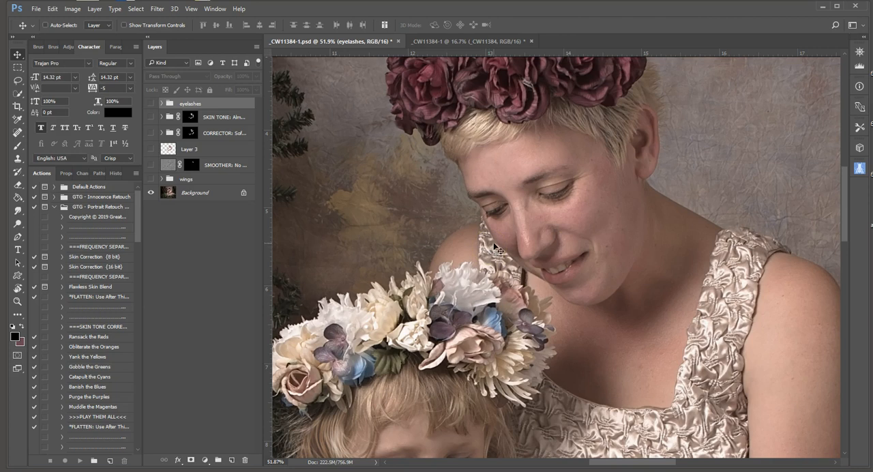
click(152, 166)
click(151, 167)
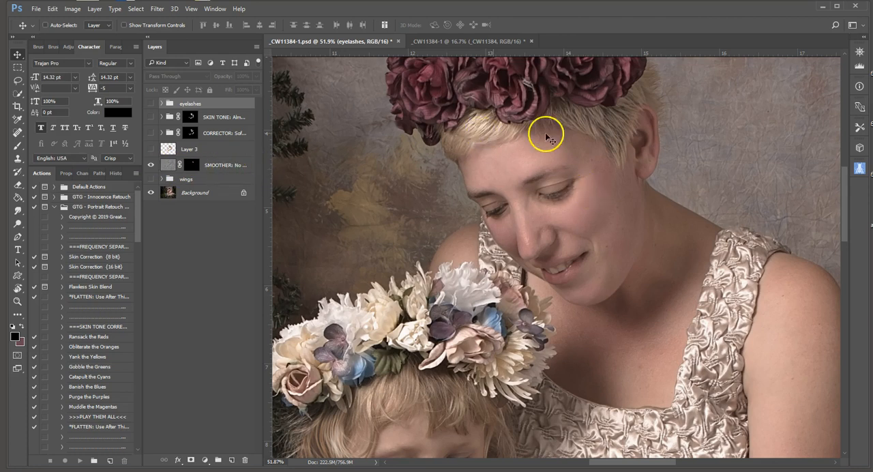
click(151, 149)
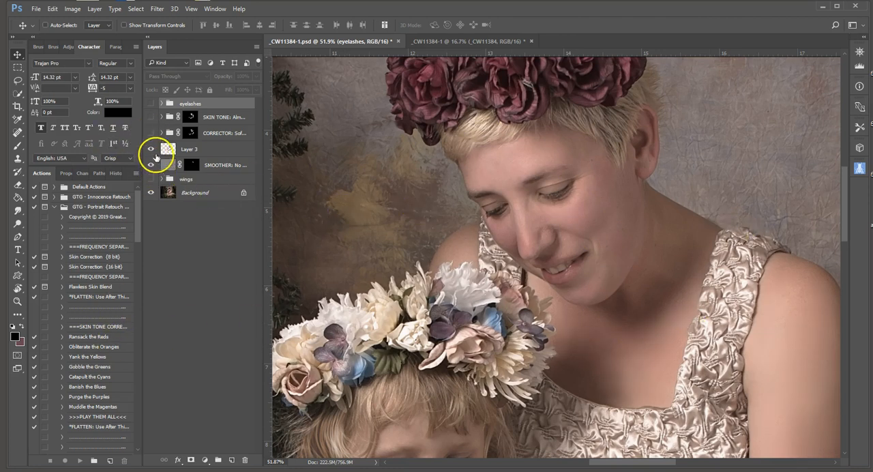
Turn on the CORRECTOR, SKIN TONE and eyelashes groups, comparing the mother's skin before and after
click(151, 135)
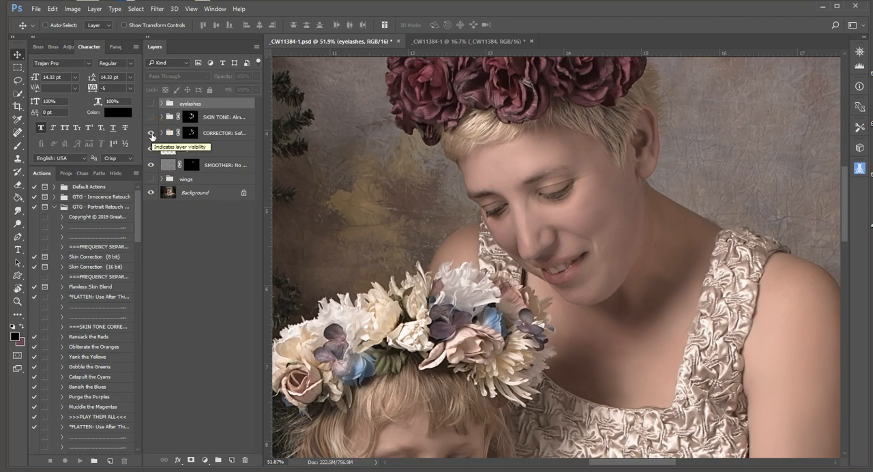
click(151, 135)
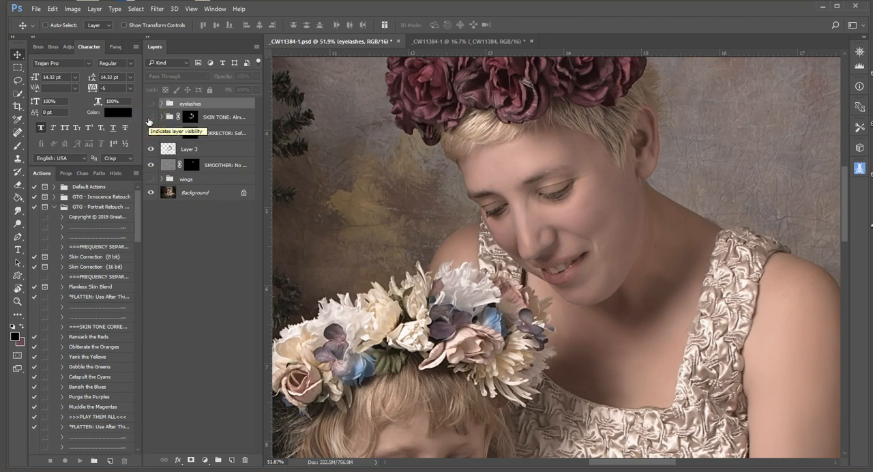
click(151, 134)
click(151, 118)
click(151, 118)
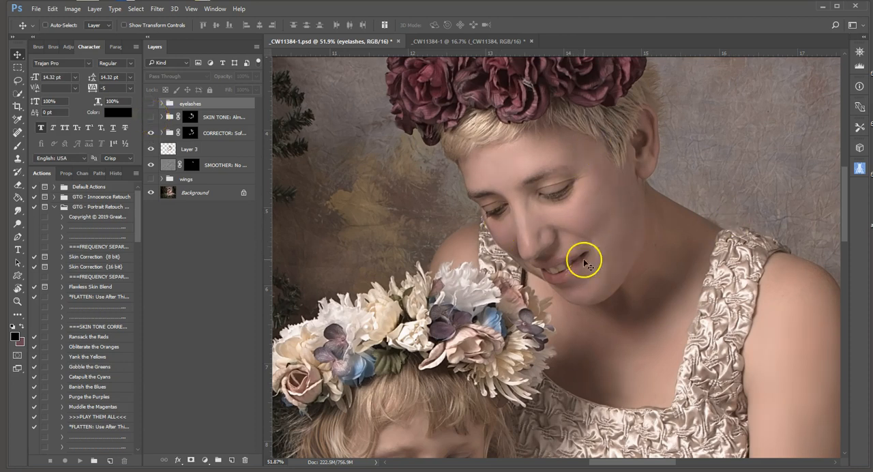
click(151, 118)
click(151, 103)
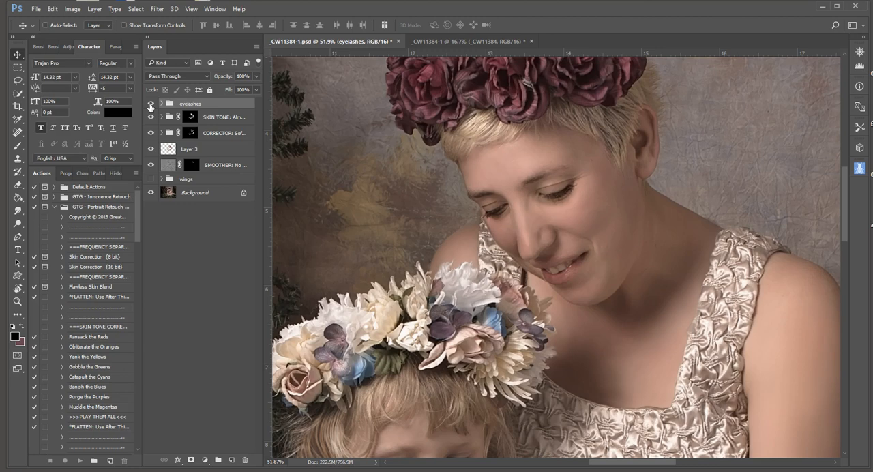
Show the wings group with the whole portrait in view
scroll(465, 256, down, 13)
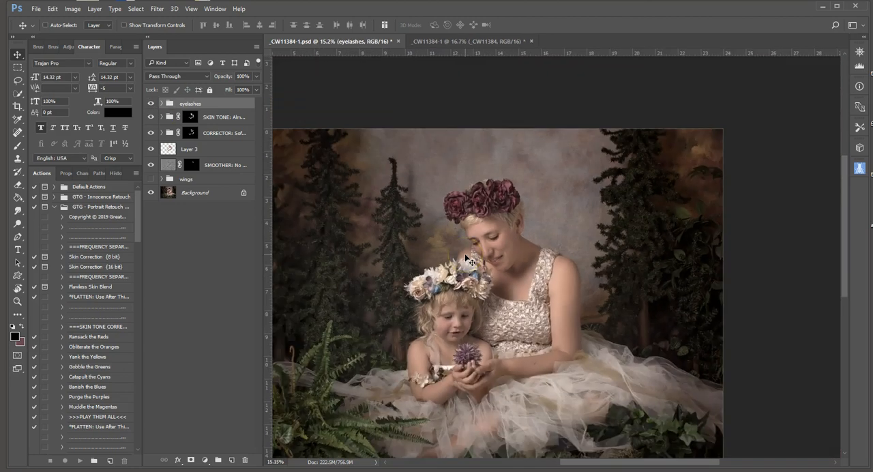
scroll(466, 256, down, 1)
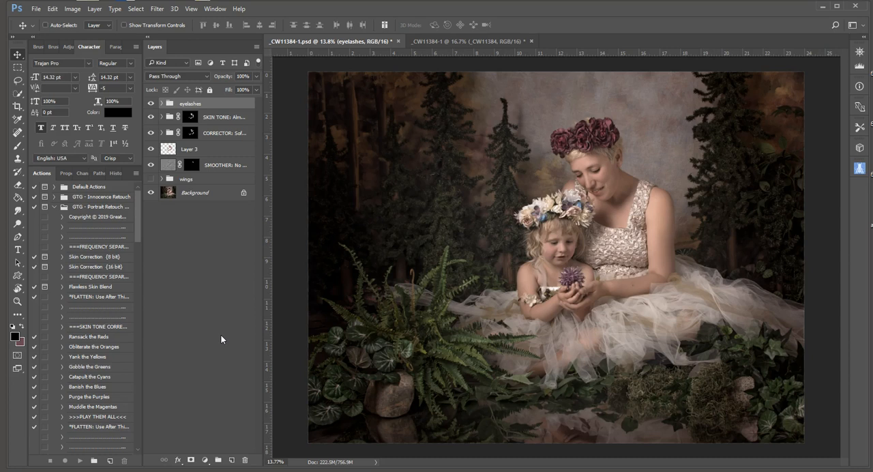
click(151, 179)
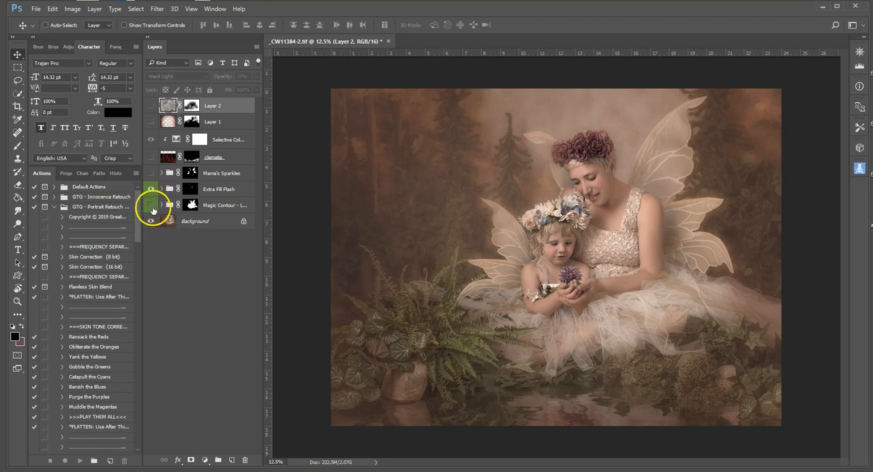
Widen the layer list and compare the image with and without the Magic Contour - Light group, leaving the group visible
mouse_move(263, 213)
mouse_down()
mouse_move(289, 207)
mouse_move(268, 212)
mouse_up()
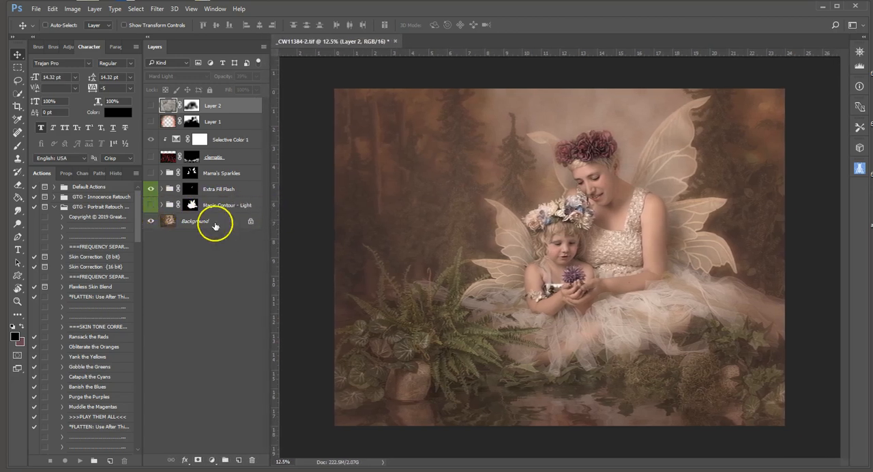
click(149, 208)
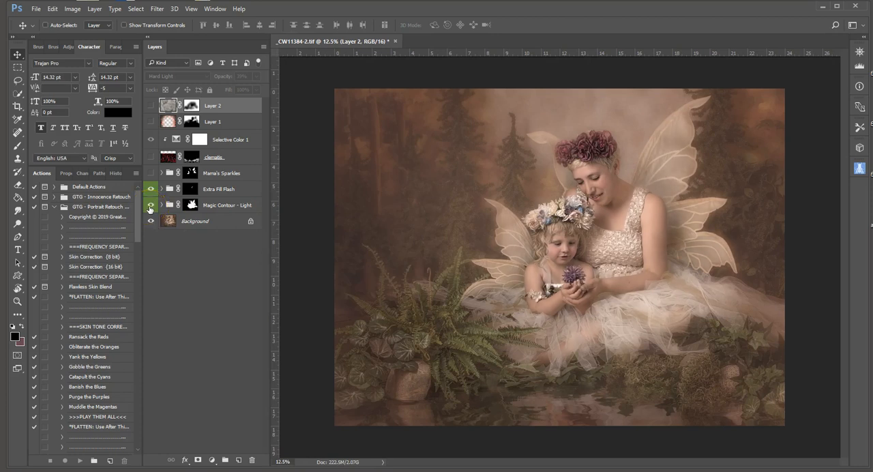
click(149, 209)
click(150, 208)
click(150, 205)
click(150, 208)
Turn on the Mama's Sparkles group and the clematis layer
click(150, 173)
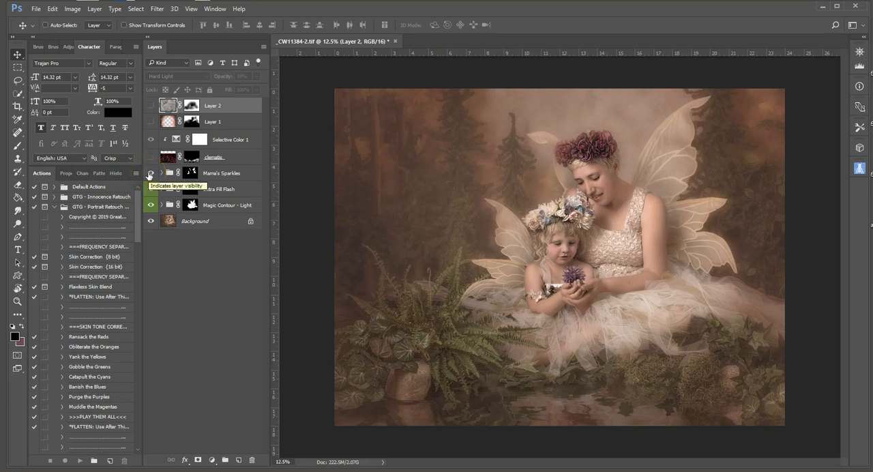
click(151, 158)
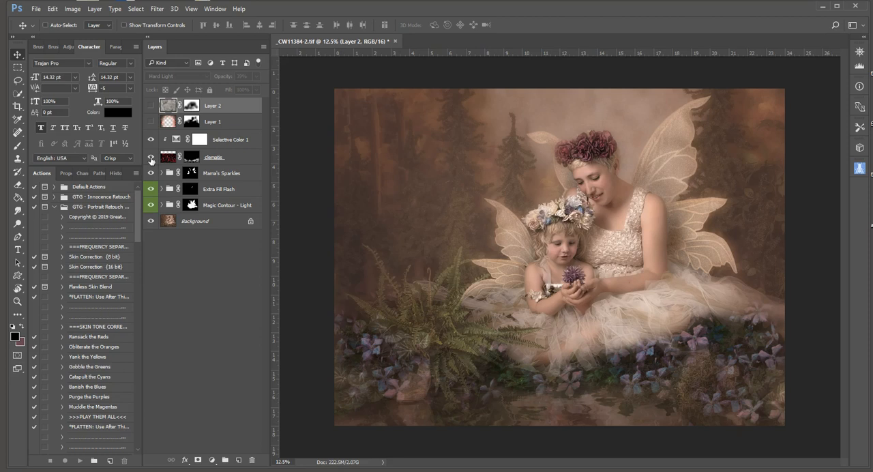
Inspect the clematis layer without Selective Color 1 and with its mask disabled, and turn the mask and adjustment back on
click(151, 139)
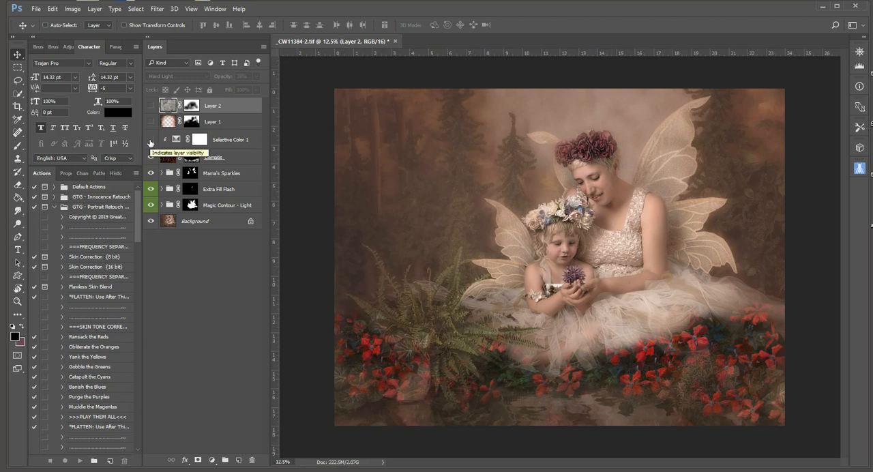
right_click(192, 157)
click(201, 162)
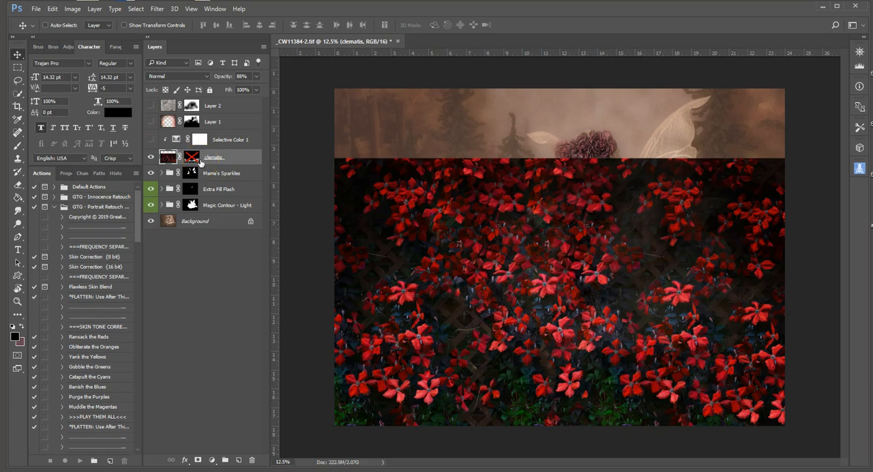
right_click(197, 162)
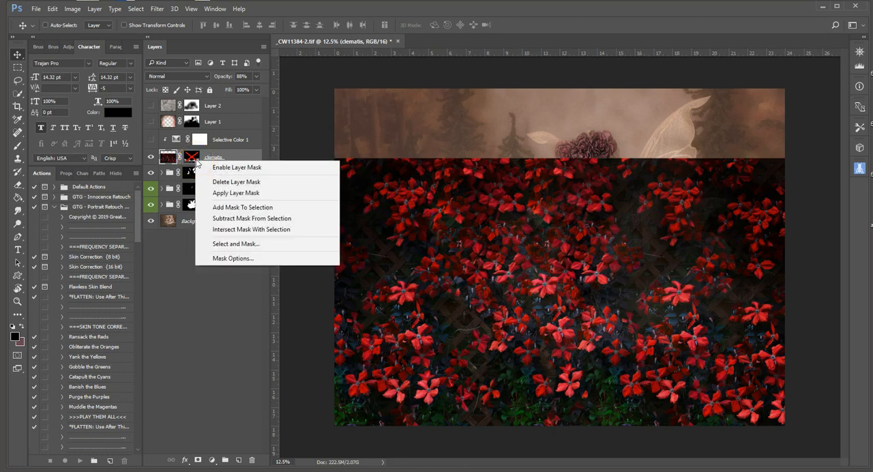
click(204, 168)
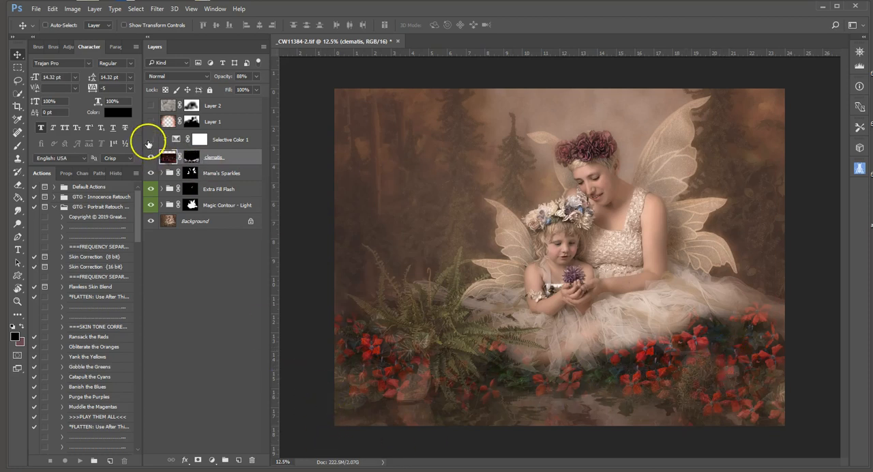
click(150, 141)
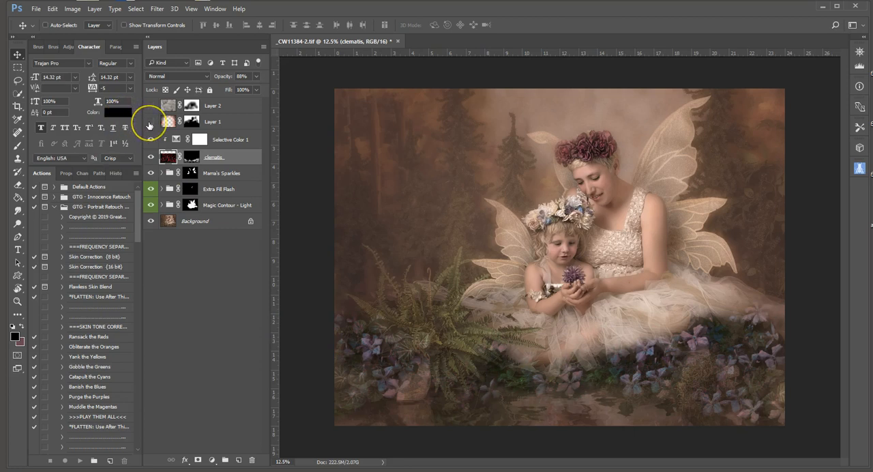
Turn on Layer 1, previewing it unmasked at 100% opacity before restoring 8% opacity and its layer mask
click(150, 121)
right_click(188, 125)
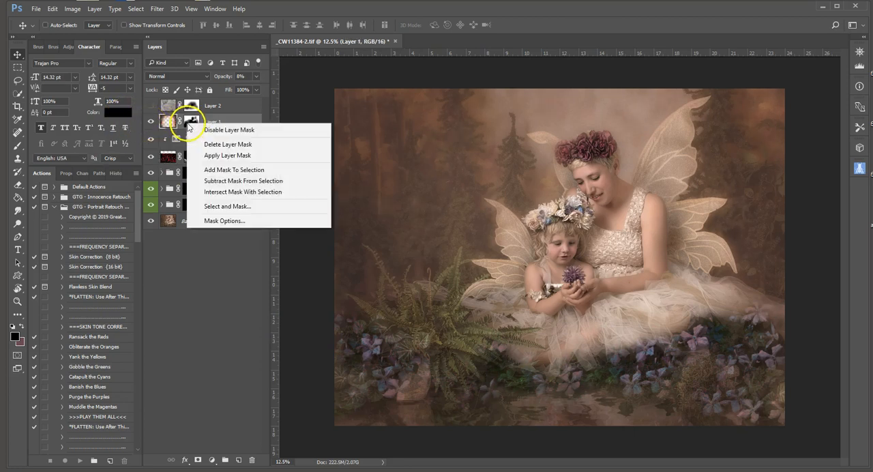
click(198, 129)
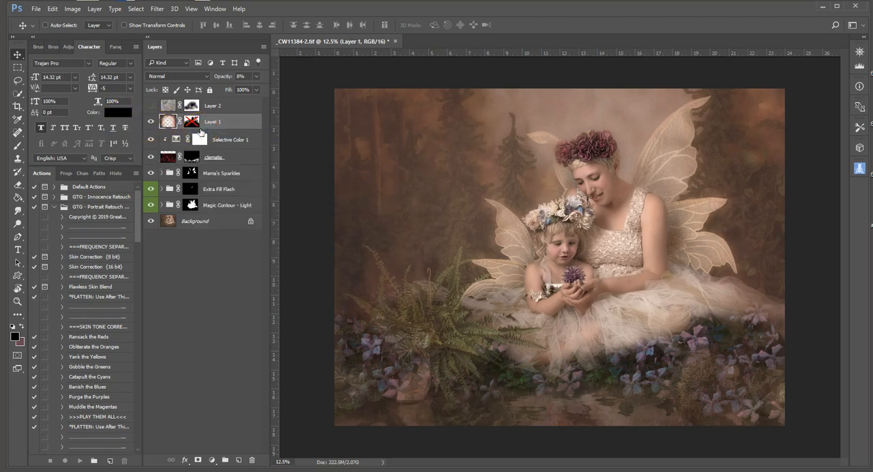
click(257, 81)
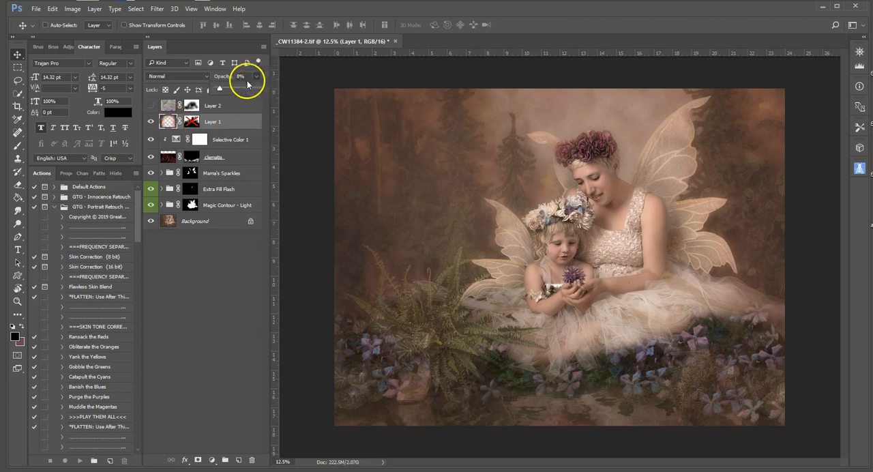
drag(220, 86, 263, 86)
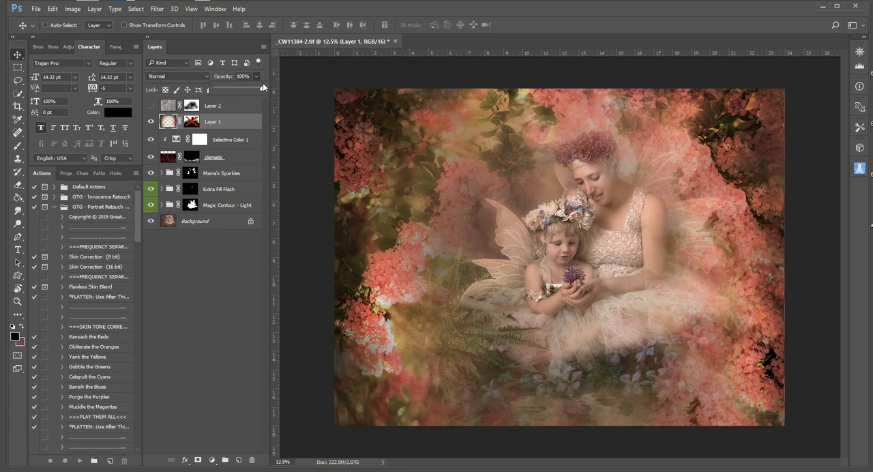
drag(262, 84, 219, 92)
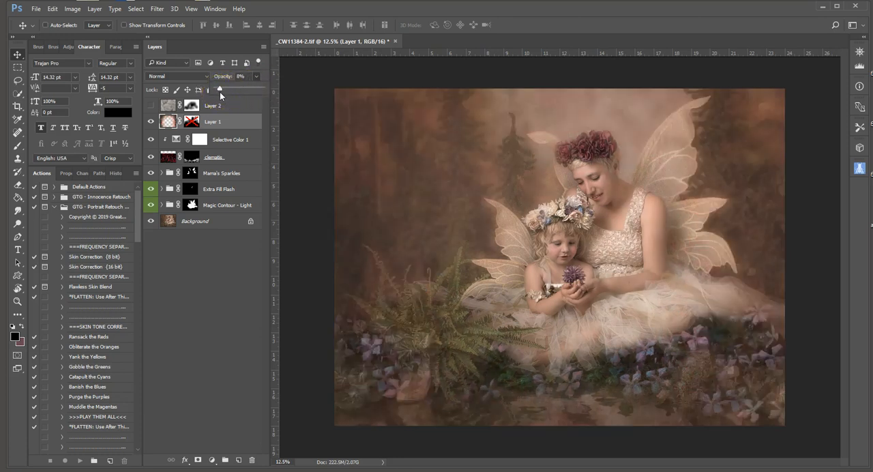
right_click(192, 122)
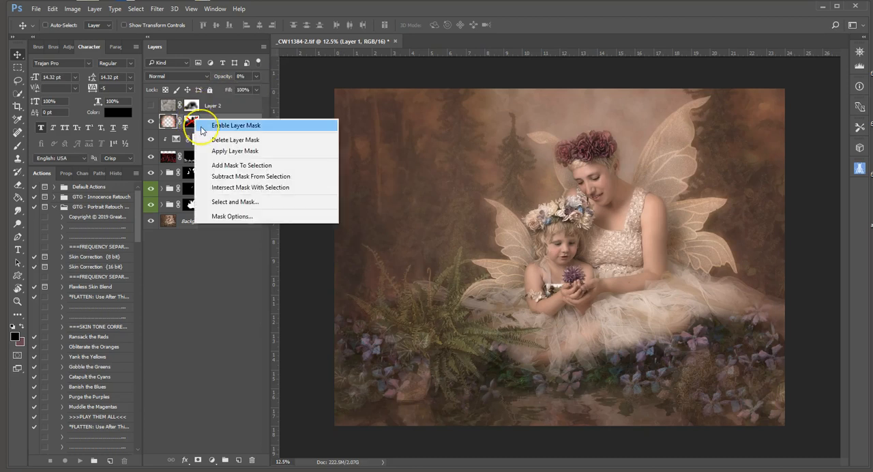
click(202, 127)
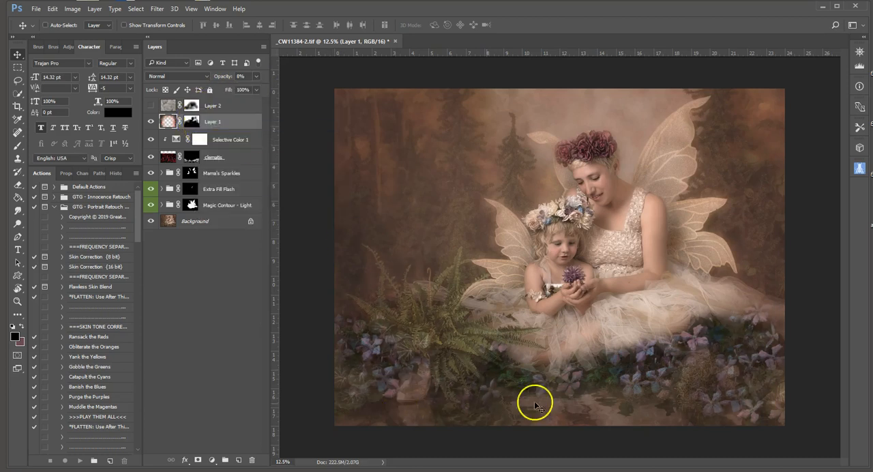
Turn on Layer 2 and select it to show its blend mode and opacity
click(150, 107)
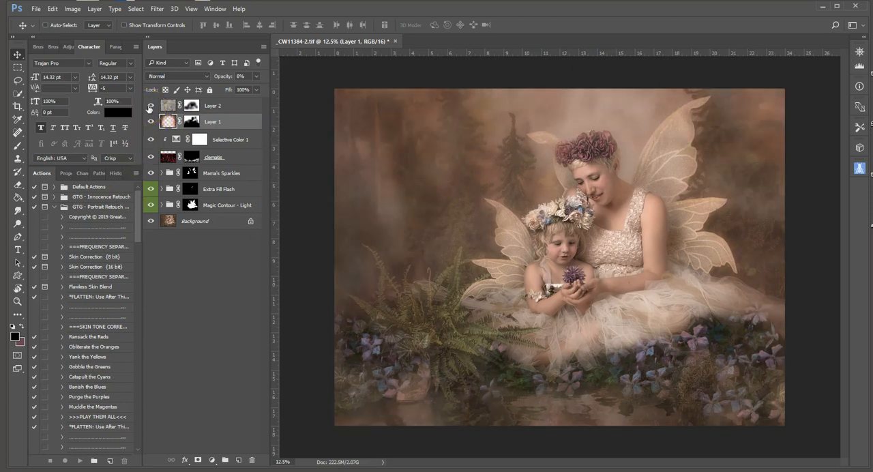
click(168, 107)
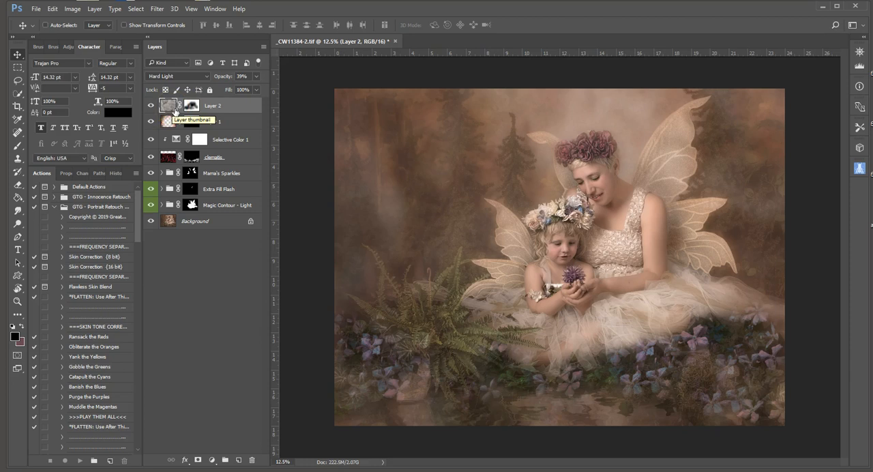
click(175, 108)
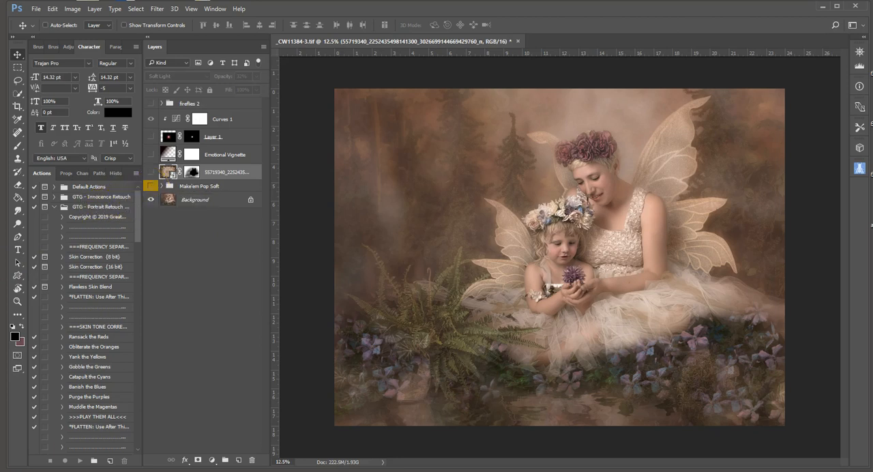
Locate the Make'em Pop Soft action among the finishing touches and show its layer group in _CW11384-3.tif
scroll(121, 332, down, 15)
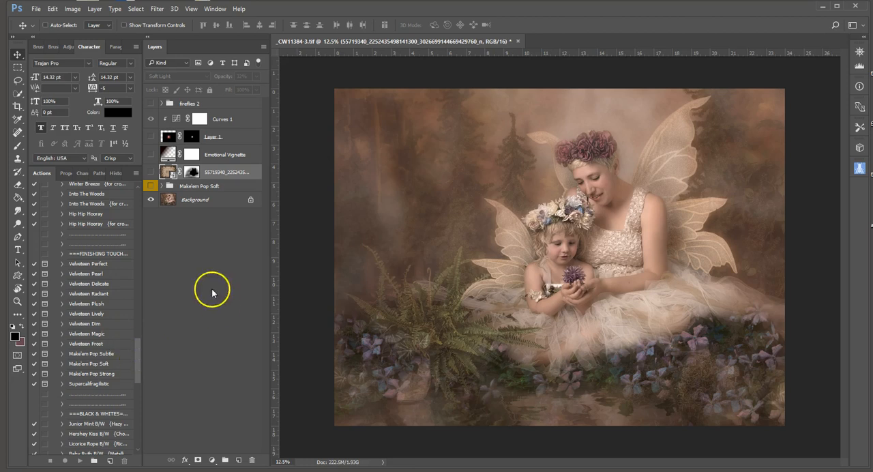
Compare the image with and without the Make'em Pop Soft group, and turn on the Soft Light texture layer directly above it
click(149, 187)
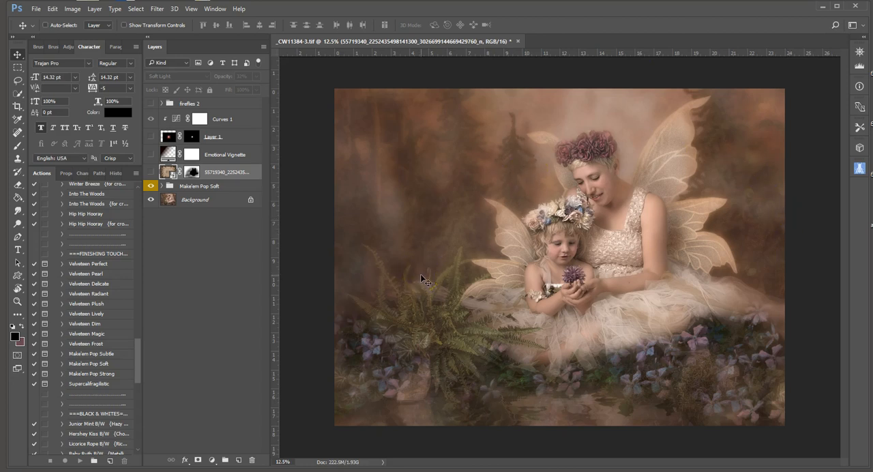
click(151, 187)
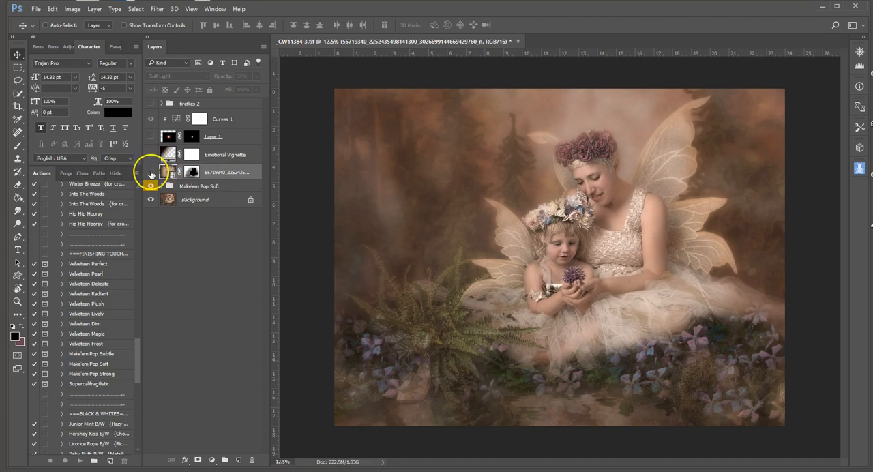
click(151, 172)
click(151, 172)
click(150, 172)
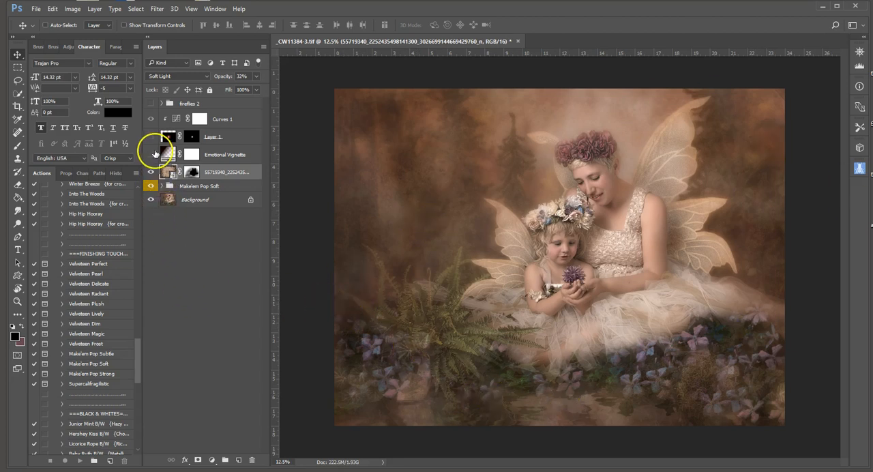
Turn on the Emotional Vignette layer and the Layer 1 glow over the flower, comparing the glow with and without Curves 1
click(151, 155)
click(168, 155)
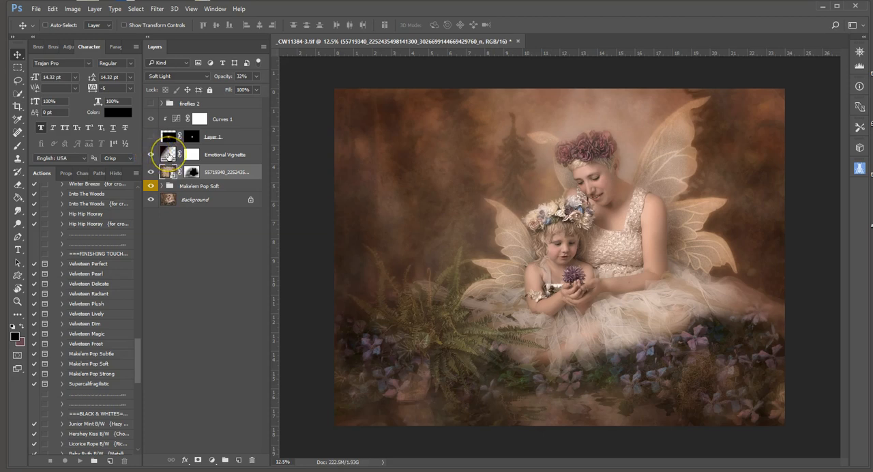
click(152, 137)
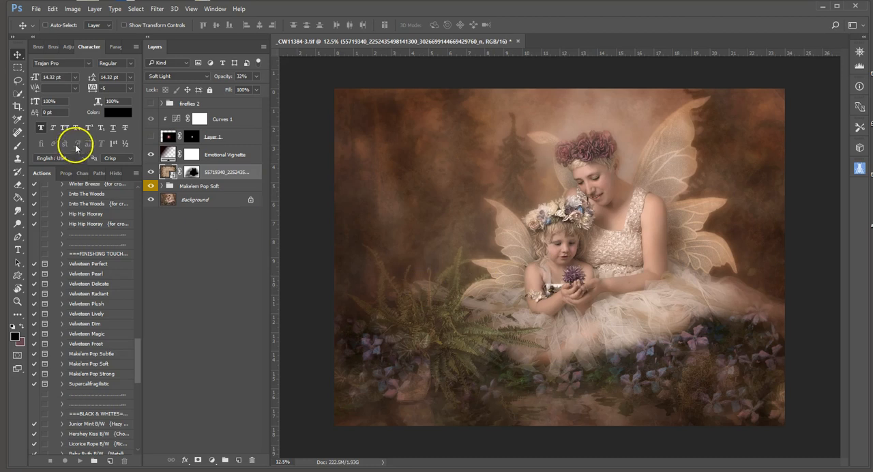
click(151, 137)
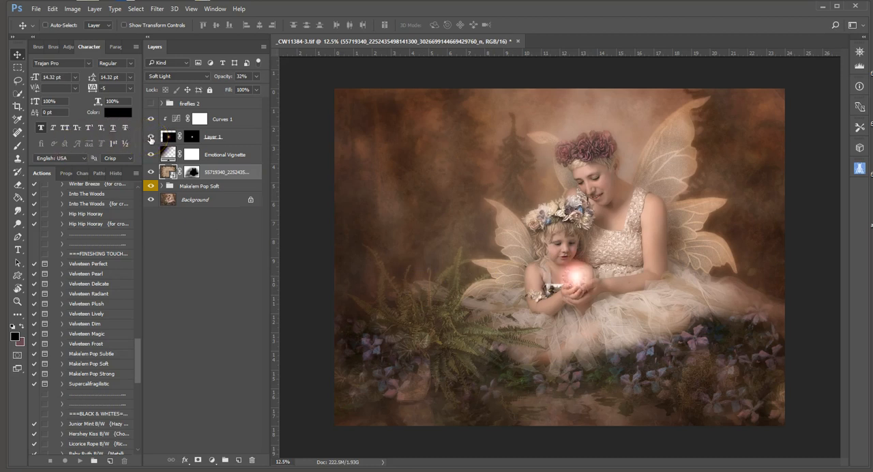
click(151, 119)
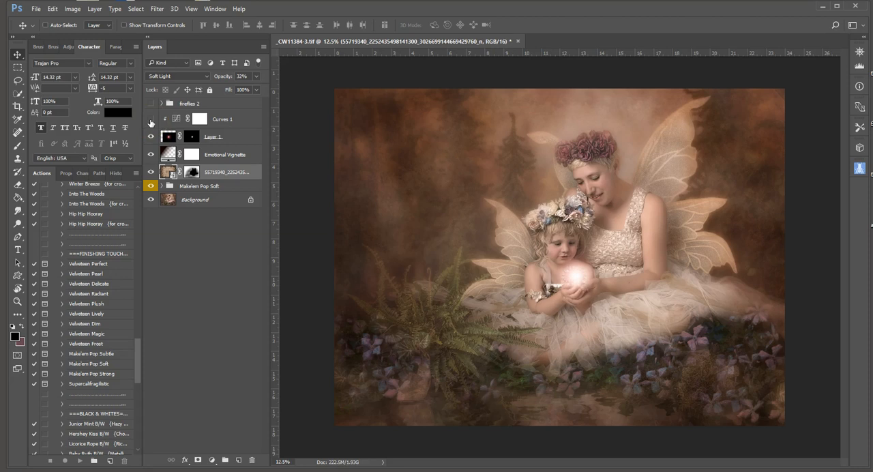
click(151, 120)
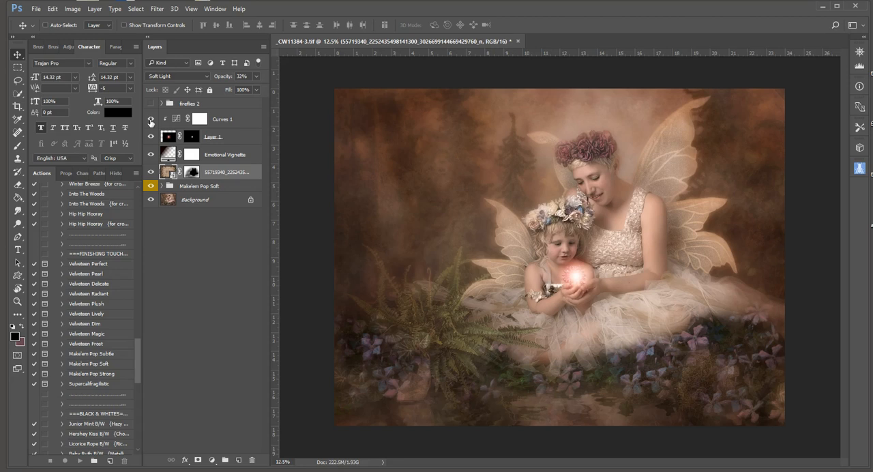
Turn on the fireflies 2 group, comparing the image with and without it
click(151, 103)
click(151, 104)
click(151, 105)
click(423, 412)
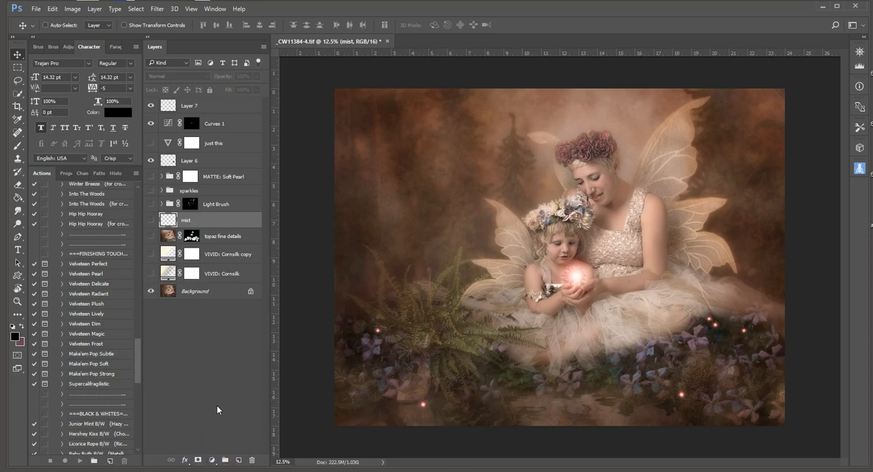
click(213, 461)
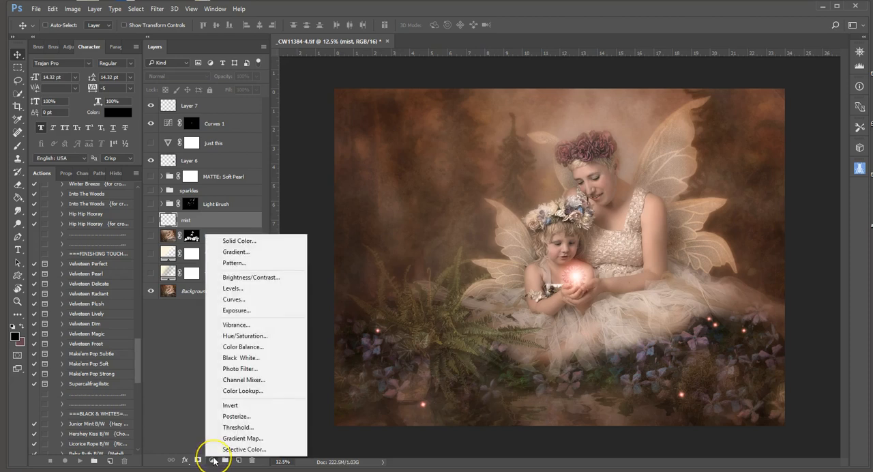
click(226, 253)
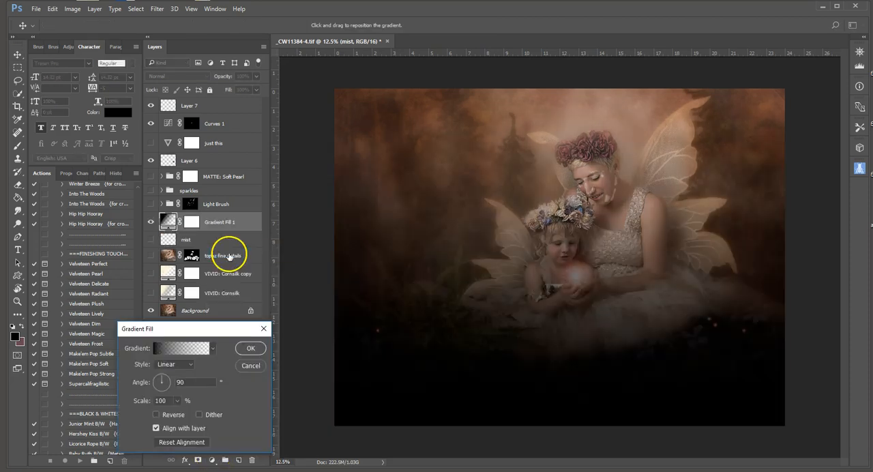
click(263, 328)
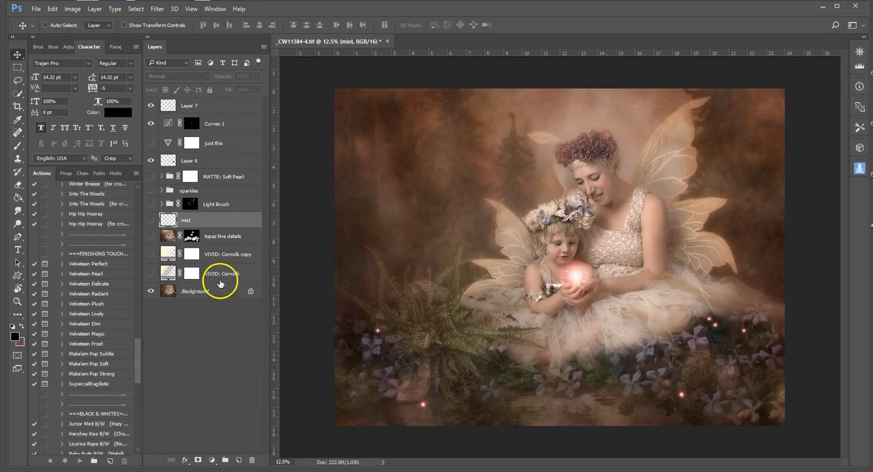
Turn on the VIVID: Cornsilk gradient layer in _CW11384-4.tif, comparing the image with and without its light
click(151, 273)
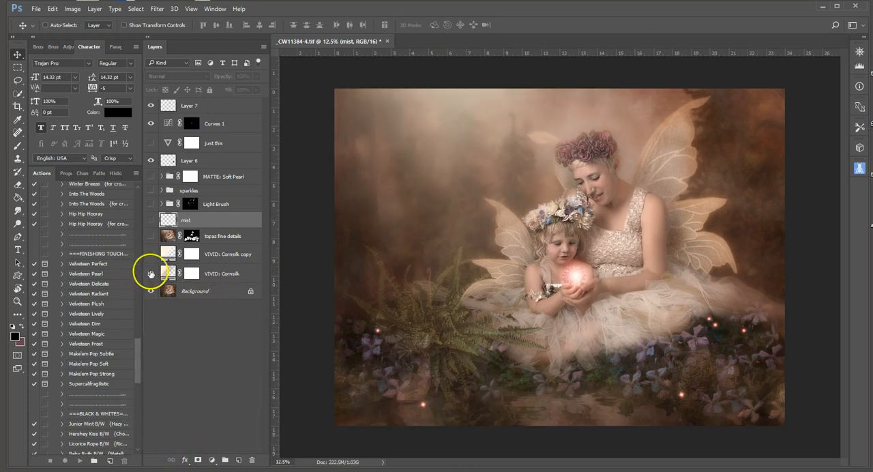
click(151, 274)
click(151, 274)
double_click(164, 273)
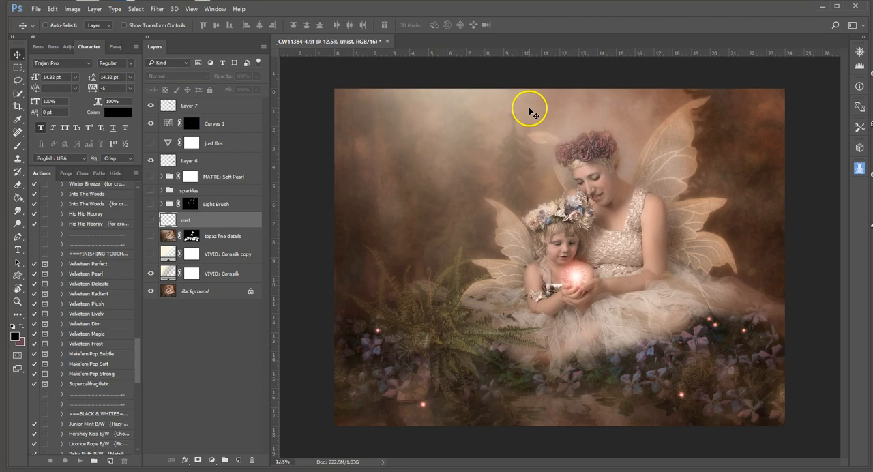
Turn on VIVID: Cornsilk copy and try repositioning its gradient in the image's lower-right corner, leaving the fill settings without applying them
click(151, 254)
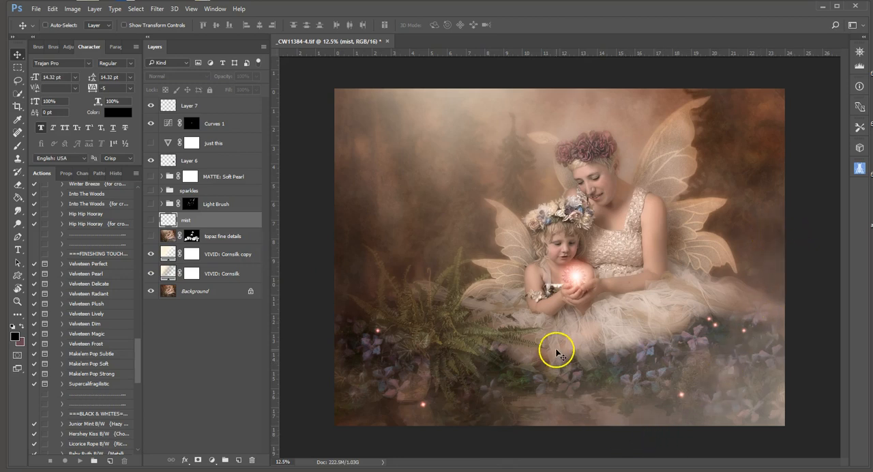
double_click(166, 254)
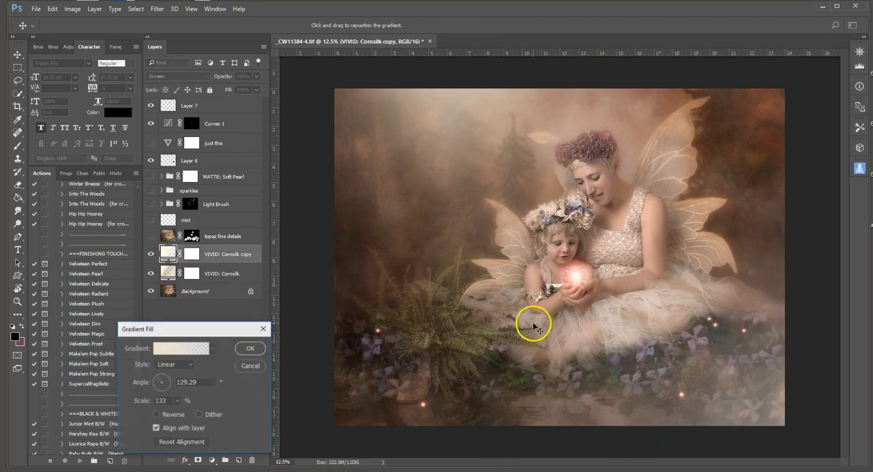
drag(780, 366, 746, 380)
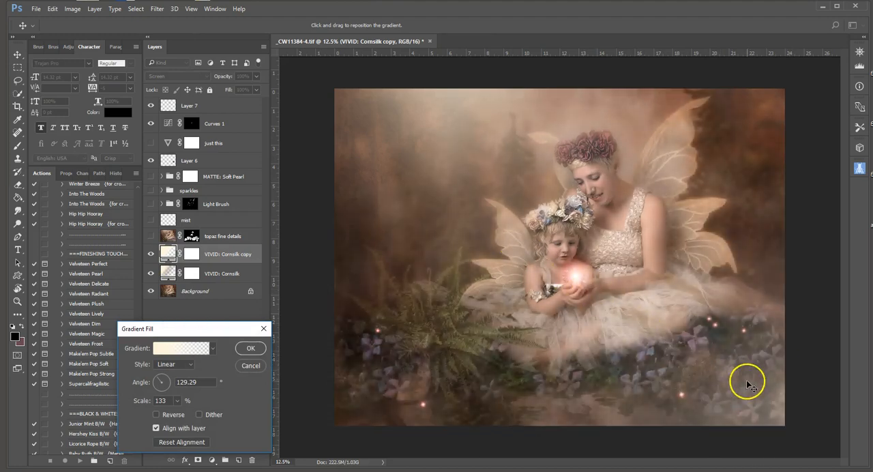
click(250, 368)
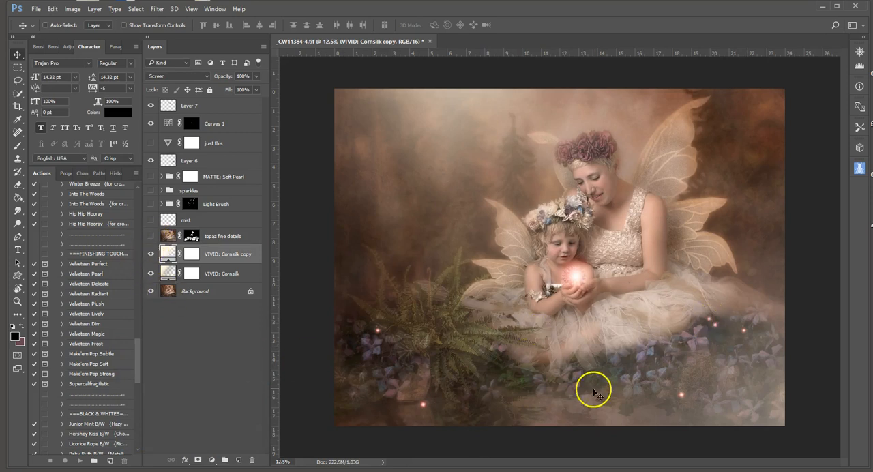
Turn on the topaz fine details layer and examine the fern and tulle dress up close with and without it
scroll(485, 364, up, 1)
scroll(478, 362, up, 2)
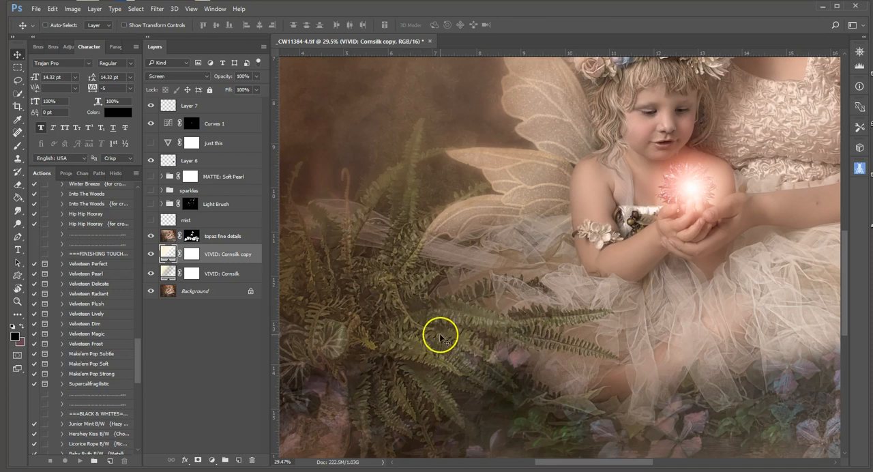
scroll(587, 310, down, 1)
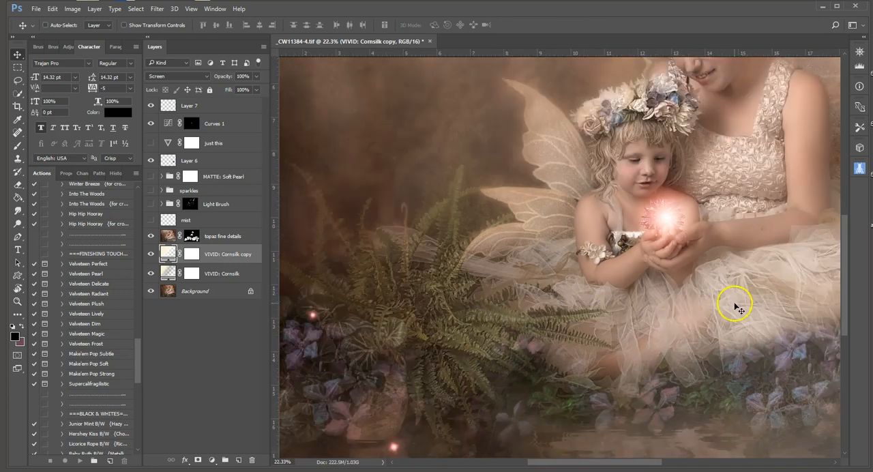
scroll(731, 301, down, 2)
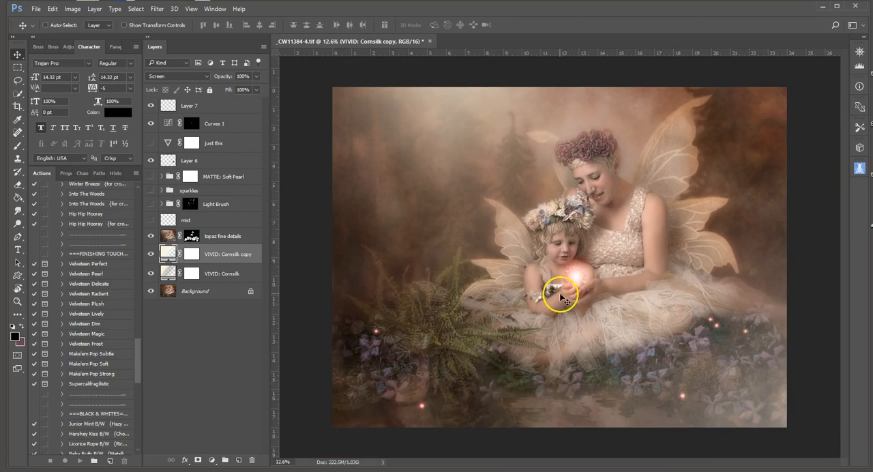
click(151, 236)
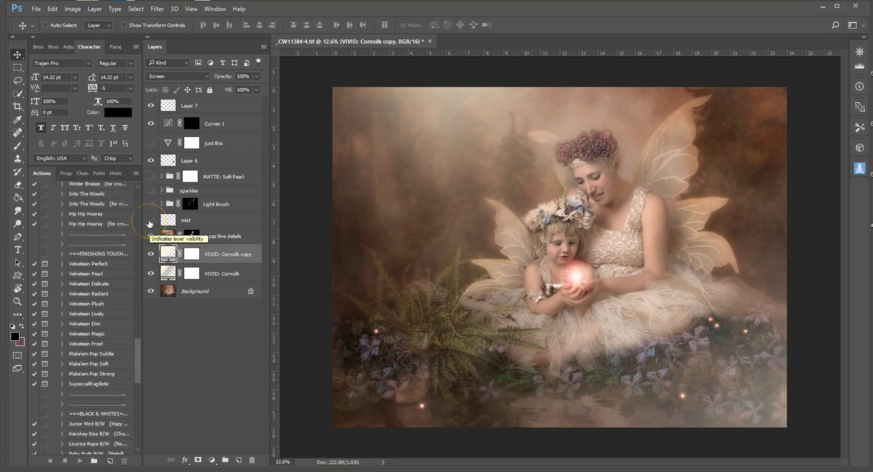
Turn on the mist layer, comparing the image with and without it, and turn on the Light Brush group
click(150, 220)
click(150, 221)
click(150, 221)
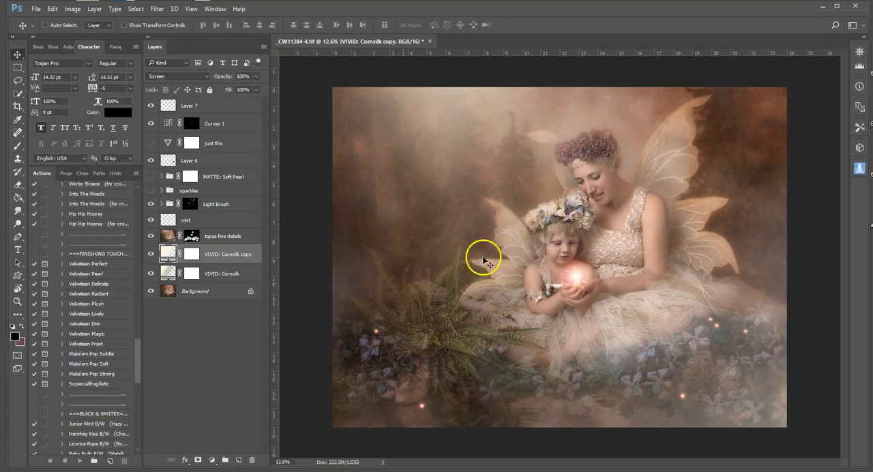
Turn on the sparkles group, inspecting it up close above the fern, and turn on the MATTE: Soft Pearl and just this layers
click(151, 192)
scroll(378, 241, up, 3)
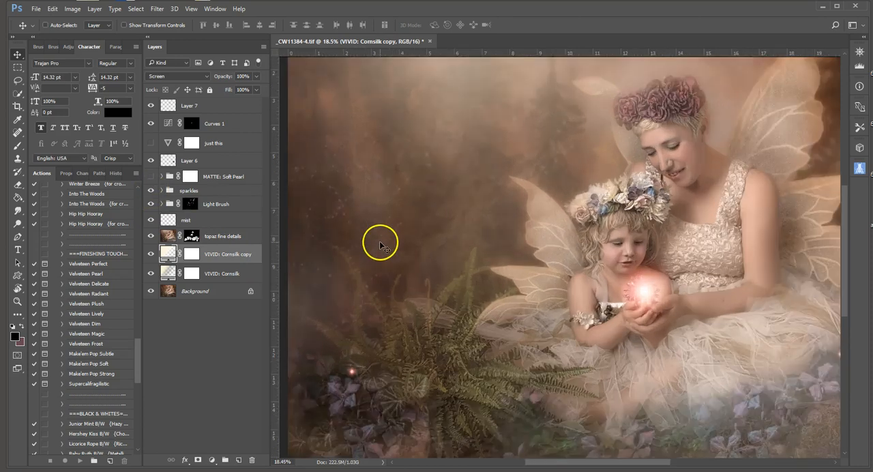
click(151, 192)
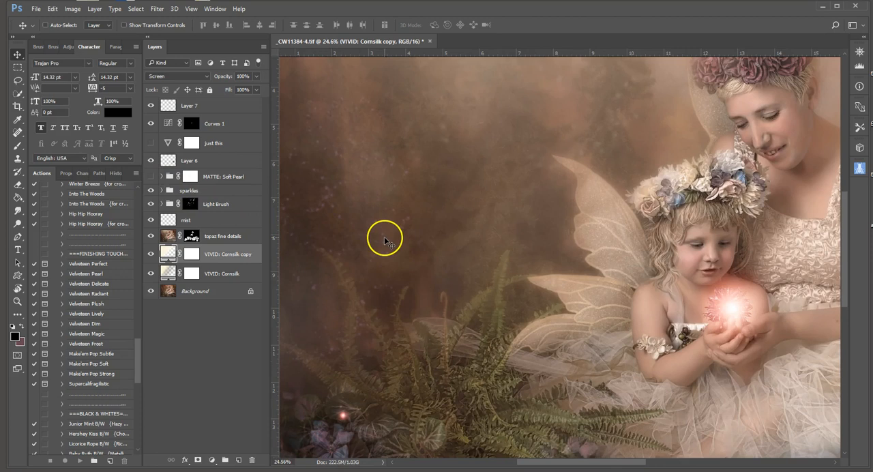
scroll(384, 240, down, 2)
scroll(384, 240, down, 1)
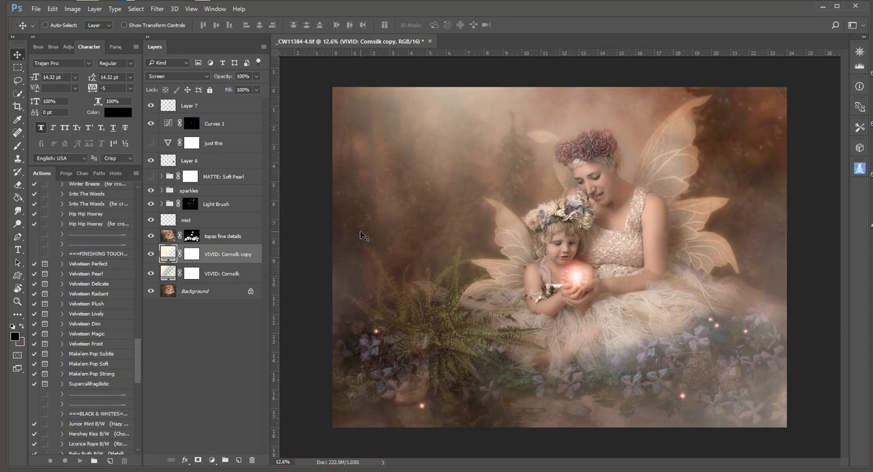
click(151, 177)
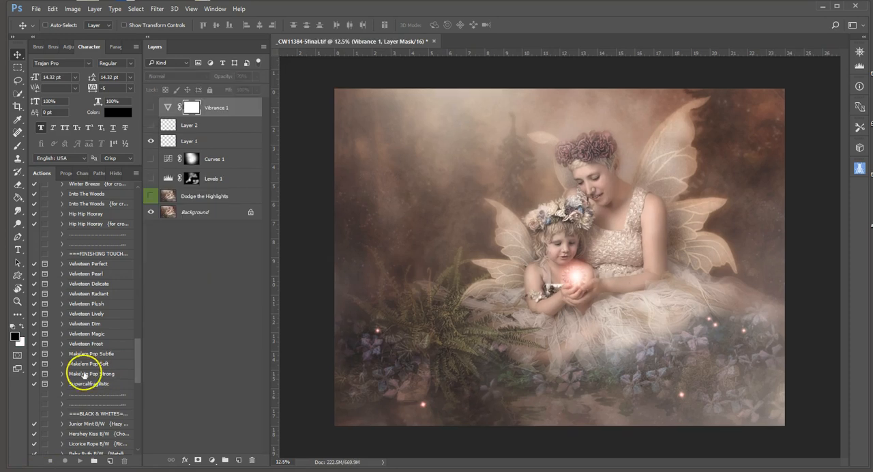
Turn on the Dodge the Highlights layer in _CW11384-5final.tif, comparing the image with and without it
click(150, 196)
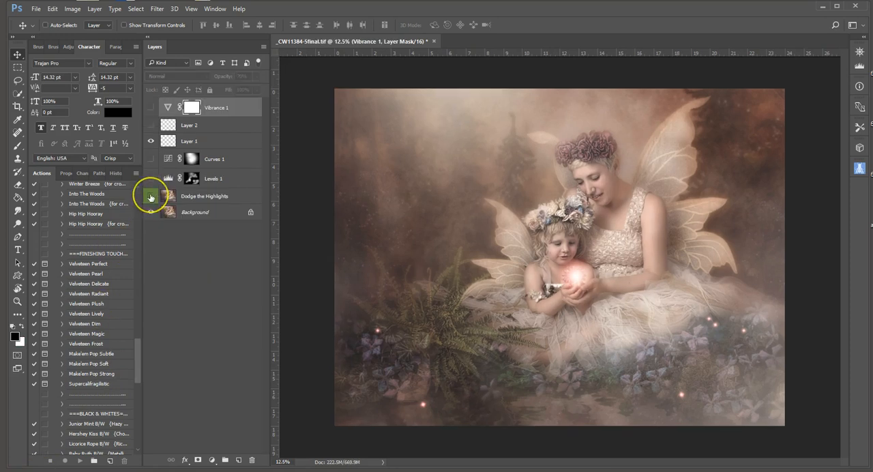
click(151, 197)
click(151, 197)
click(151, 197)
click(151, 197)
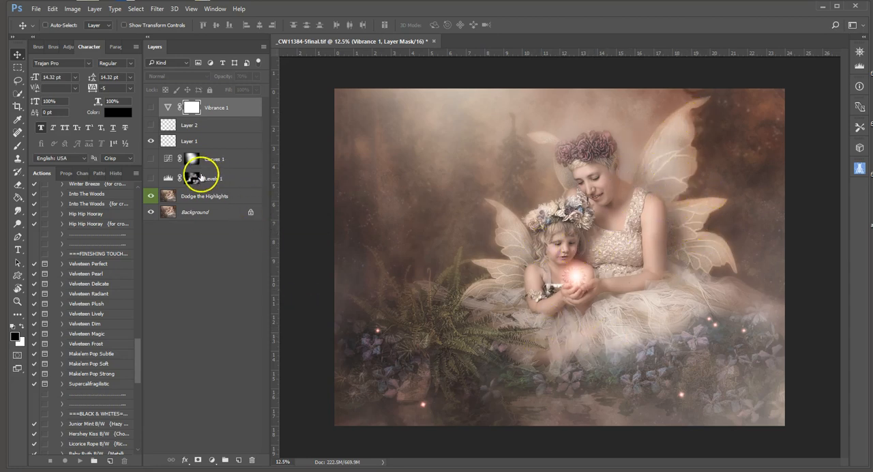
Turn on the masked Levels 1 adjustment, comparing the image with and without it
click(151, 181)
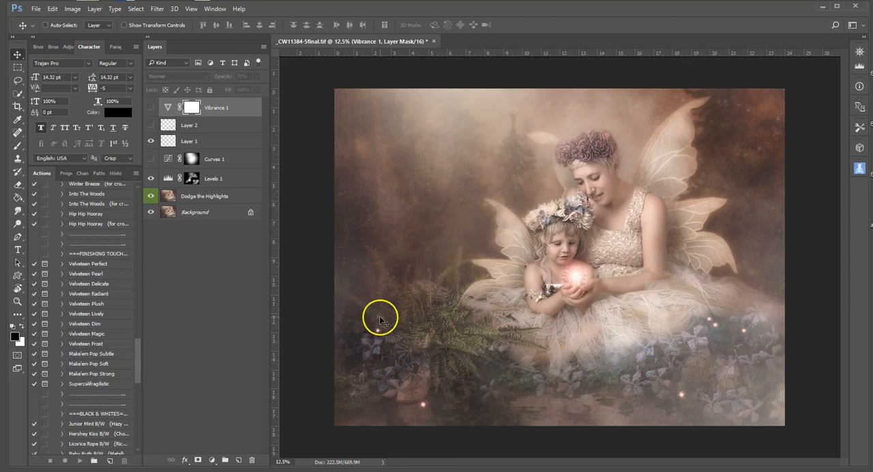
click(150, 180)
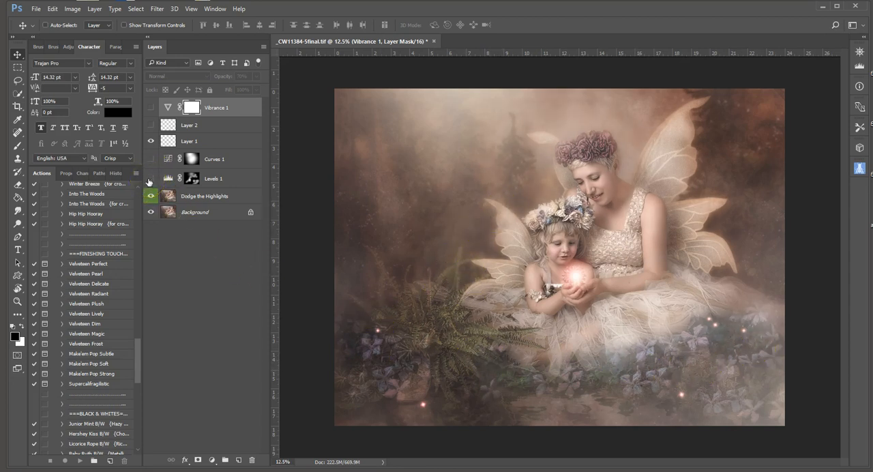
click(150, 179)
click(150, 180)
click(149, 181)
Turn on the Curves 1 adjustment after comparing its effect, and open its curve settings
click(149, 159)
click(150, 160)
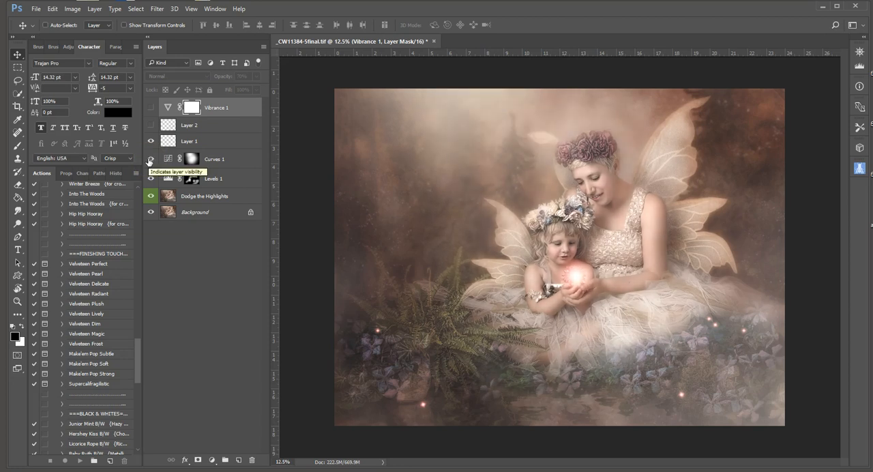
click(151, 160)
click(150, 160)
click(169, 162)
double_click(169, 161)
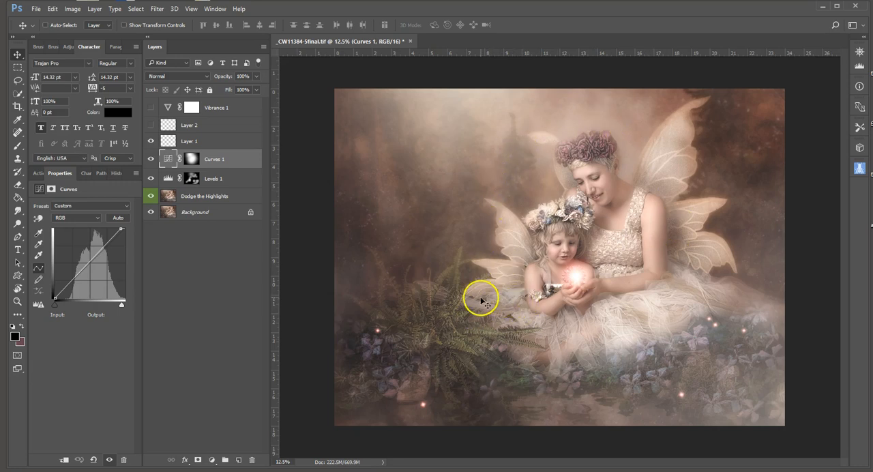
Turn on Layer 2 after comparing its effect, and select it to show its blend mode and opacity
click(149, 126)
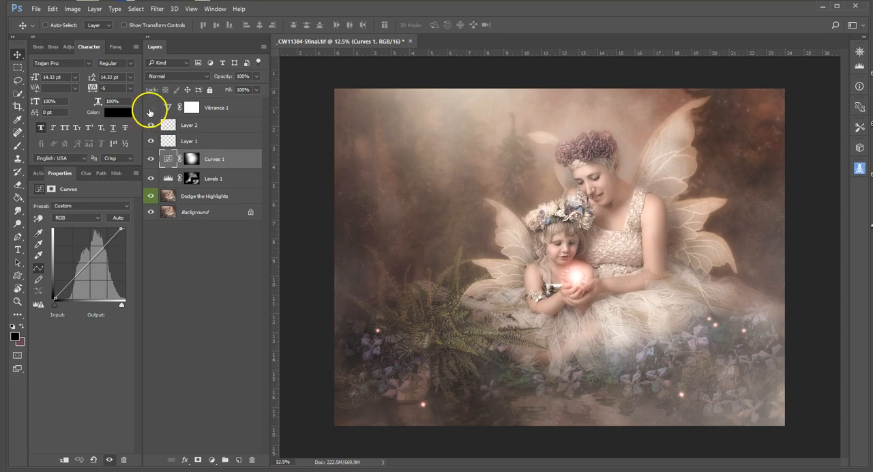
click(151, 128)
click(151, 128)
click(151, 127)
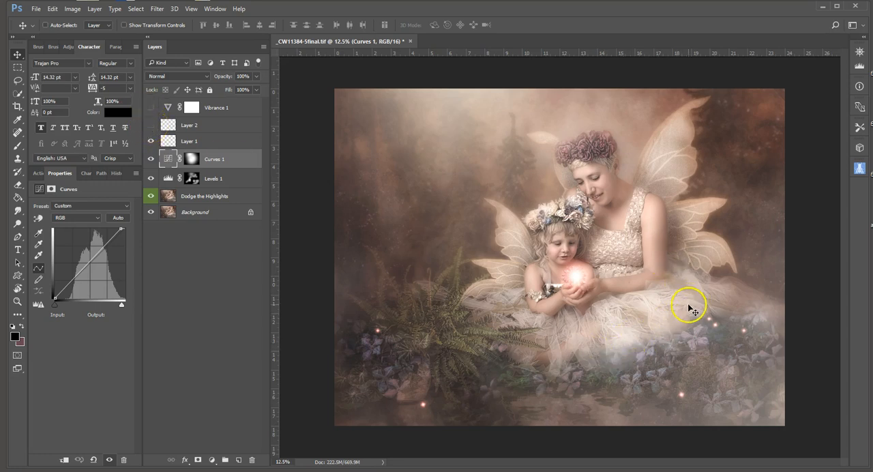
click(151, 126)
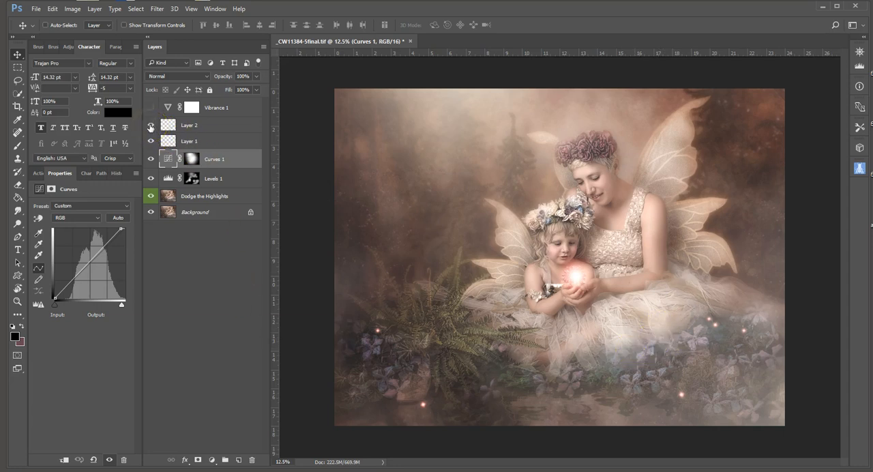
click(151, 128)
click(213, 125)
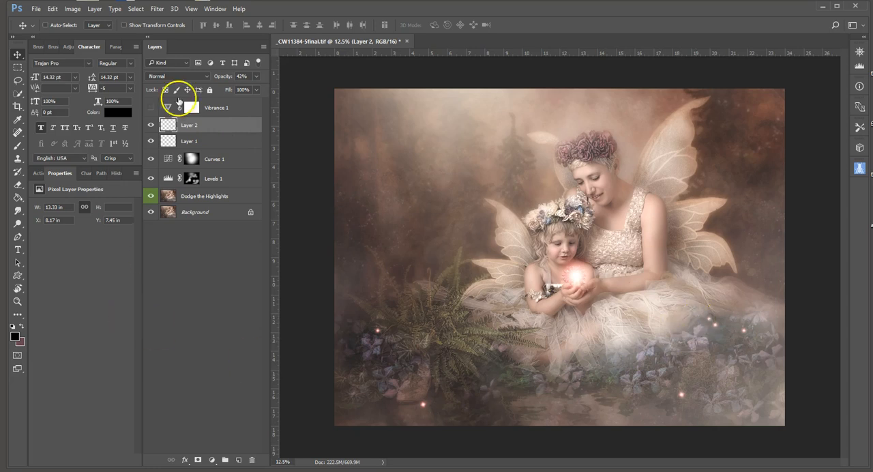
Turn on the Vibrance 1 adjustment and compare the finished portrait with the original photo in _CW11384-3
click(151, 108)
click(425, 41)
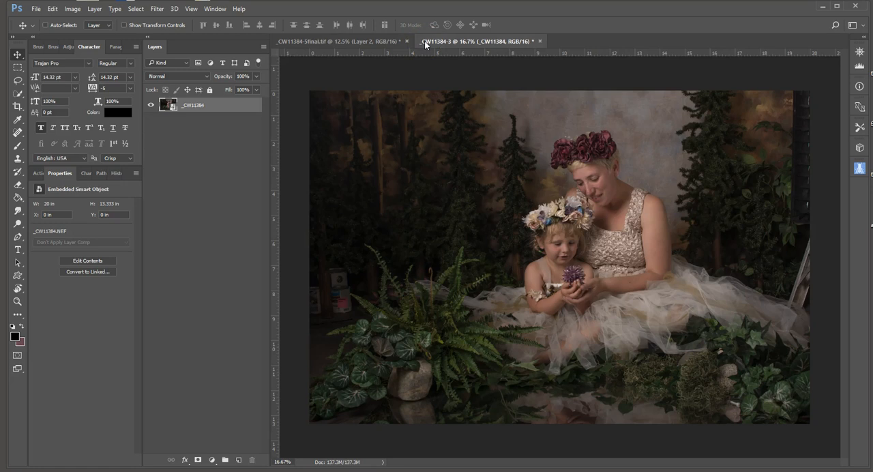
click(388, 41)
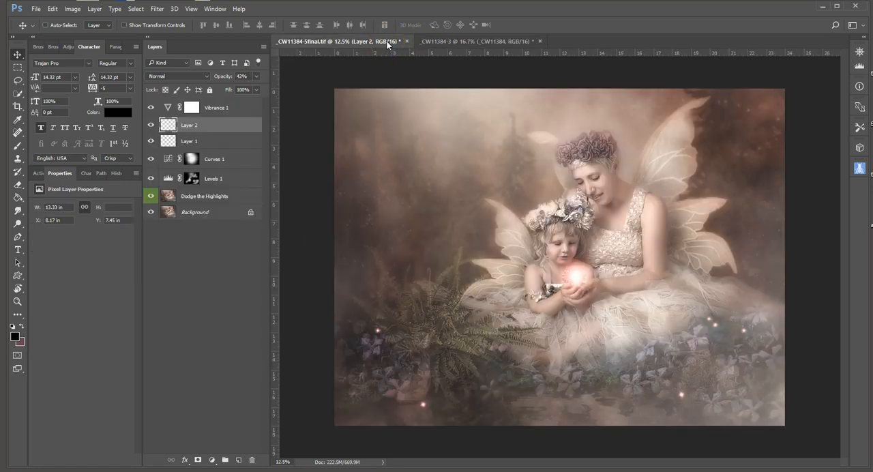
click(430, 41)
click(371, 41)
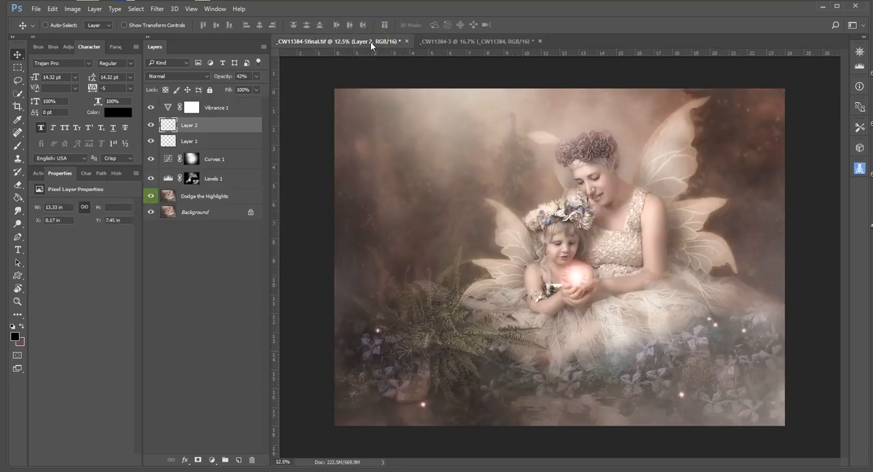